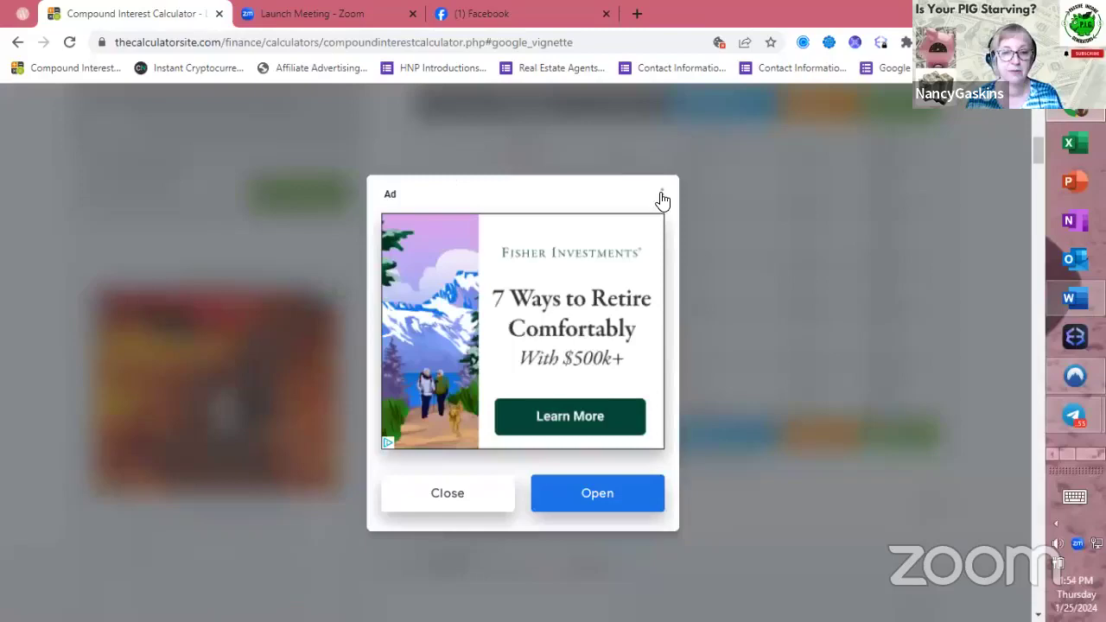
# - Close the vignette ad and review the $100, 10% monthly, 12-month projection with $120.00 withdrawals
pyautogui.click(456, 500)
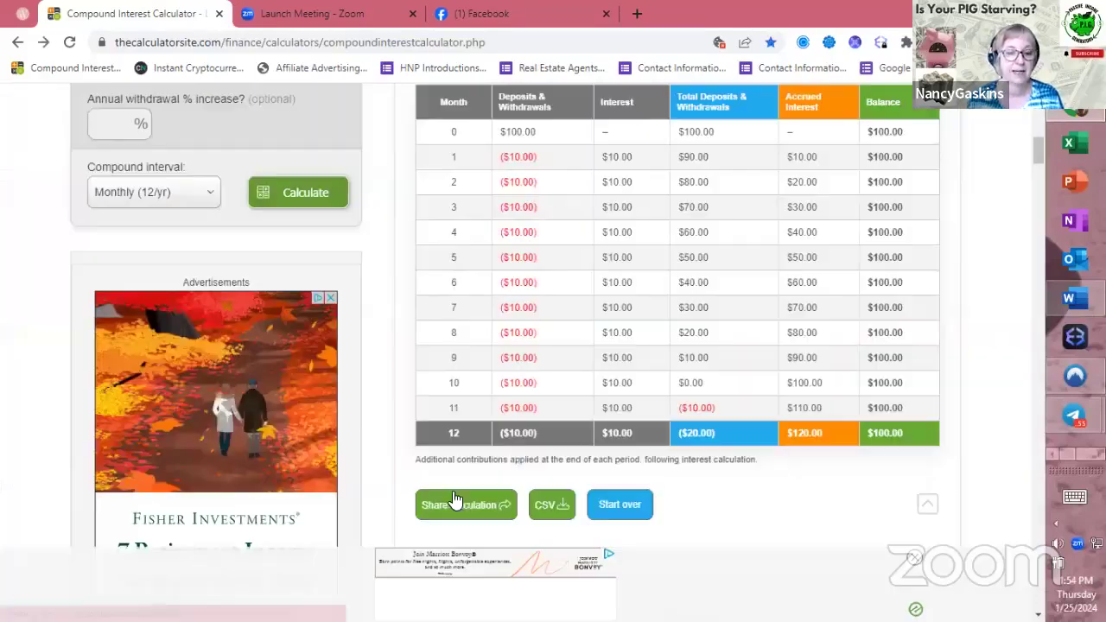
pyautogui.scroll(10, 363, 290)
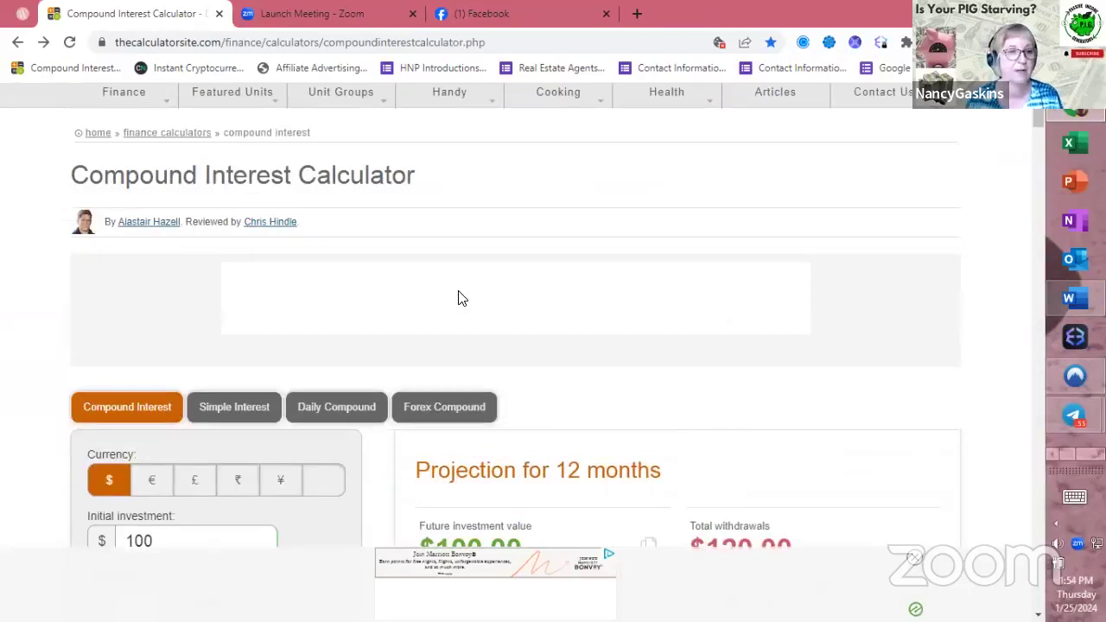
pyautogui.scroll(2, 458, 296)
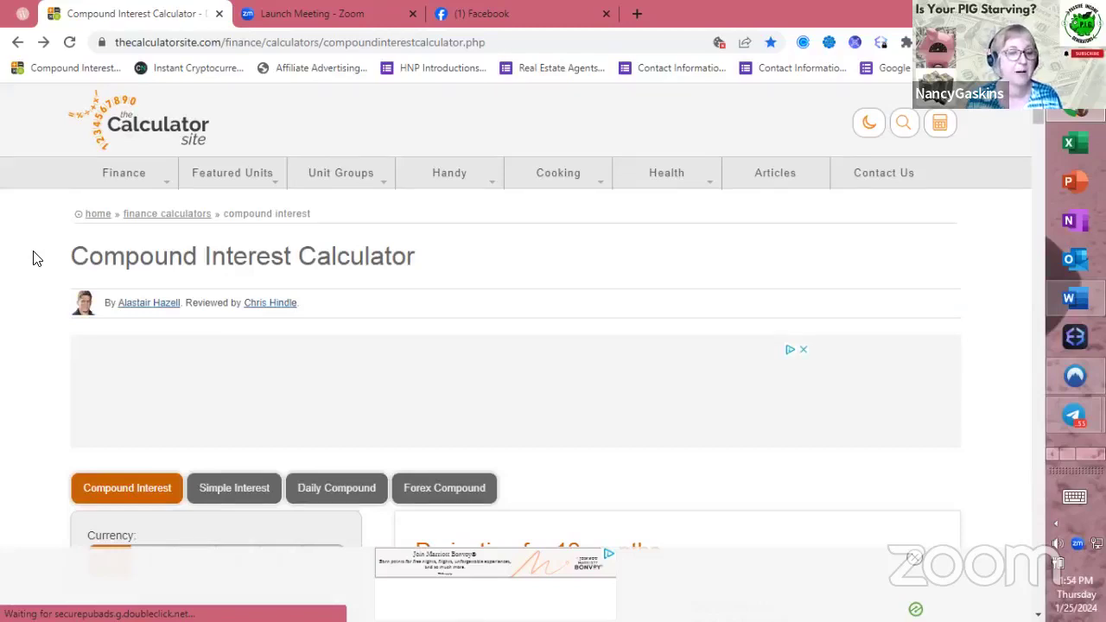
pyautogui.scroll(-2, 36, 259)
pyautogui.scroll(-1, 36, 260)
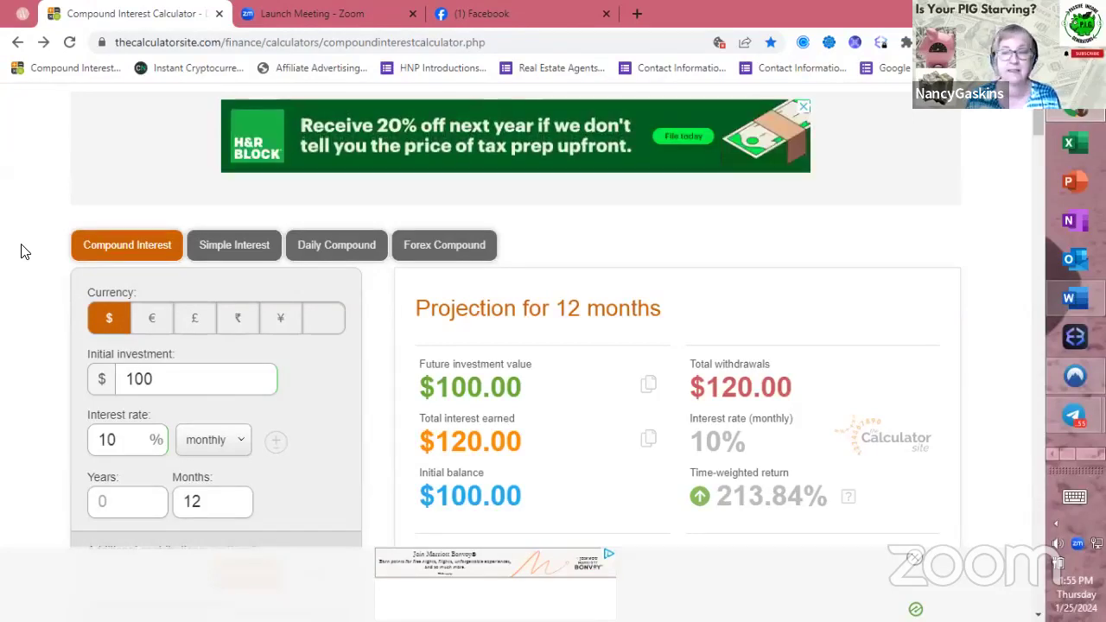
pyautogui.scroll(2, 24, 251)
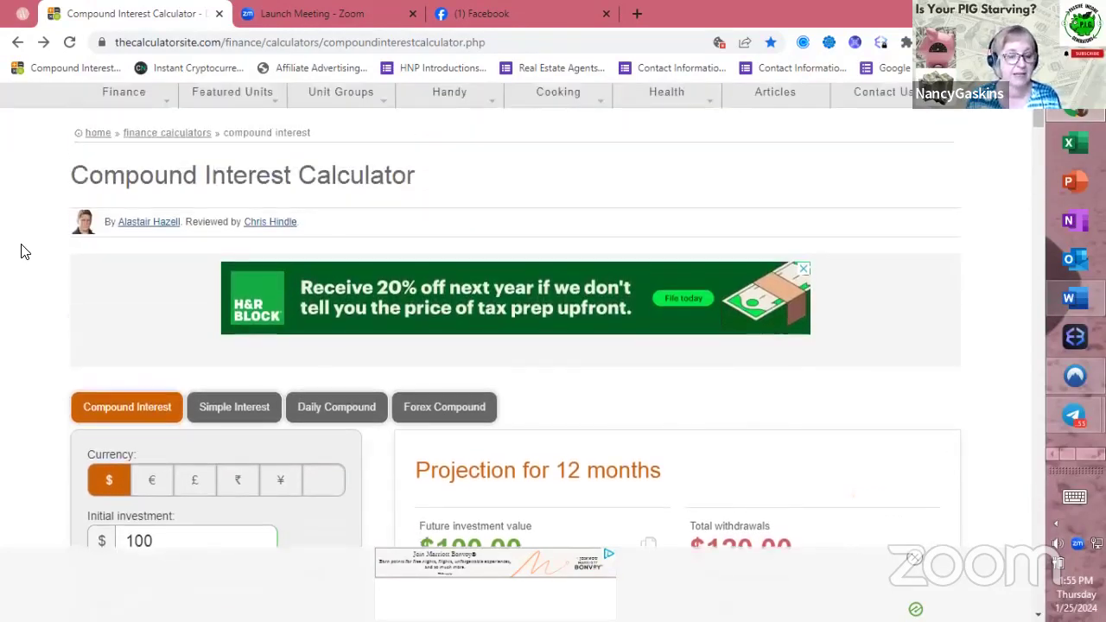
pyautogui.scroll(-3, 24, 251)
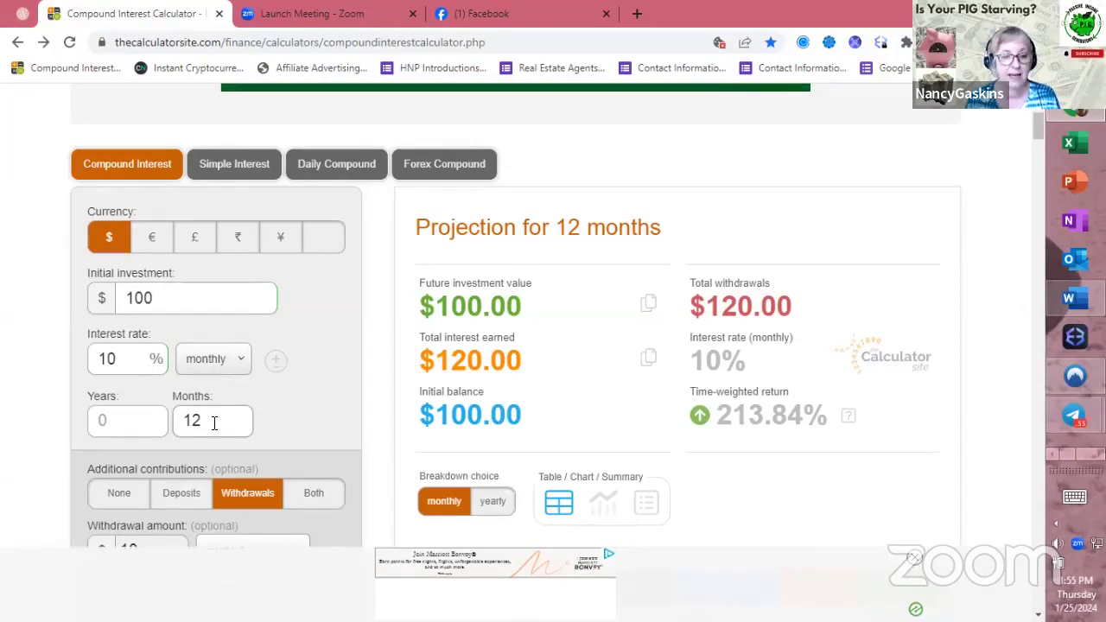
# - Change the withdrawal amount from 10 to 0 and recalculate, reaching $313.84 with $213.84 interest
pyautogui.scroll(-2, 214, 422)
pyautogui.moveTo(148, 389); pyautogui.dragTo(118, 390)
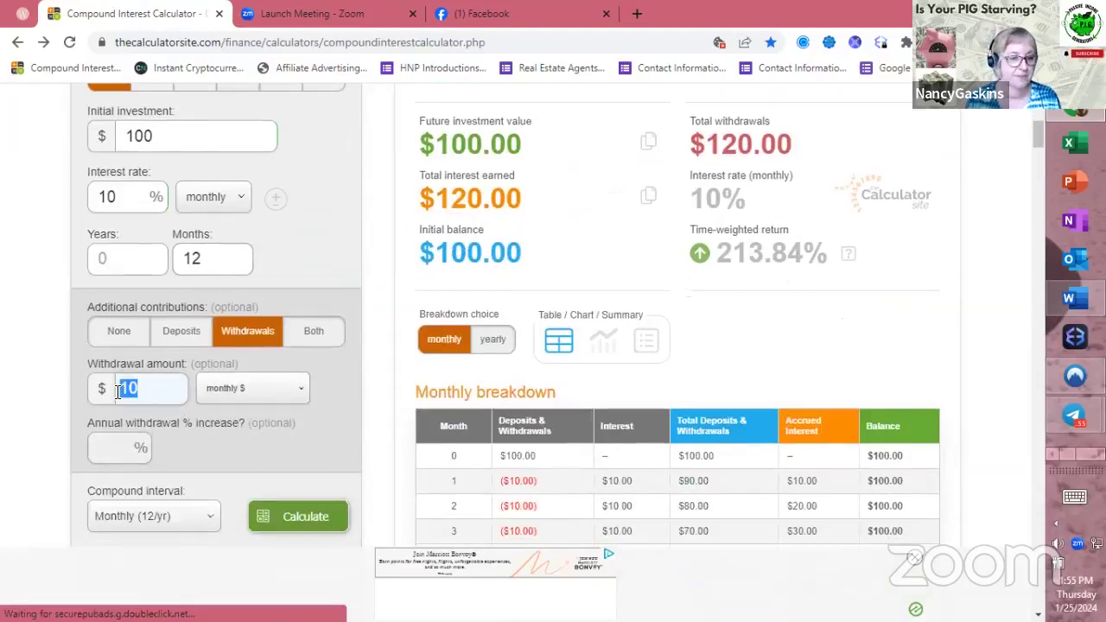
pyautogui.write('0')
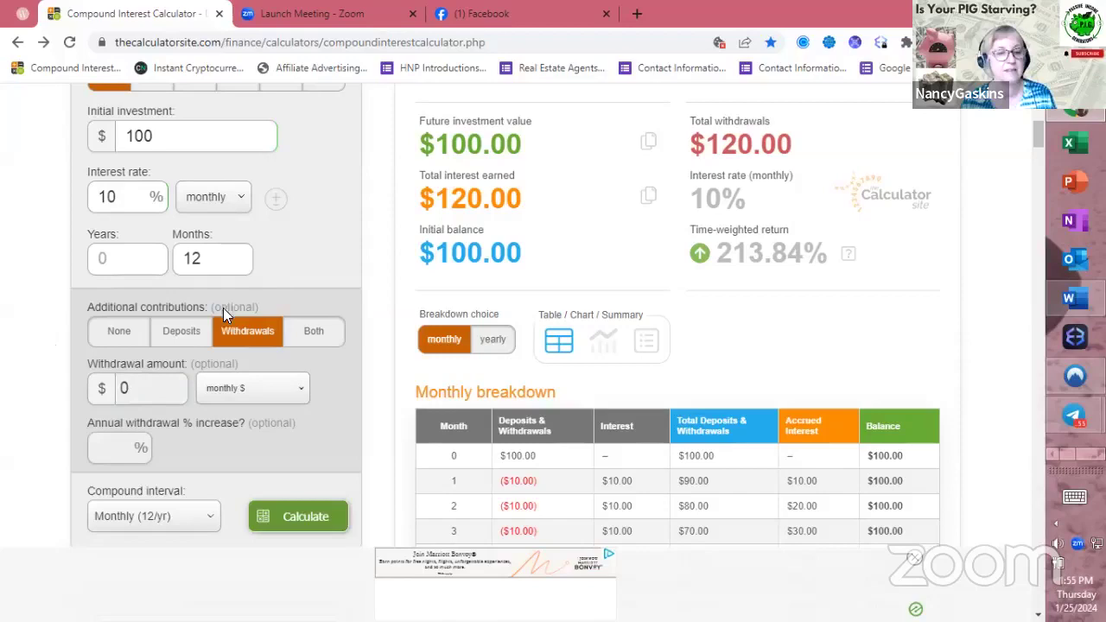
pyautogui.click(298, 521)
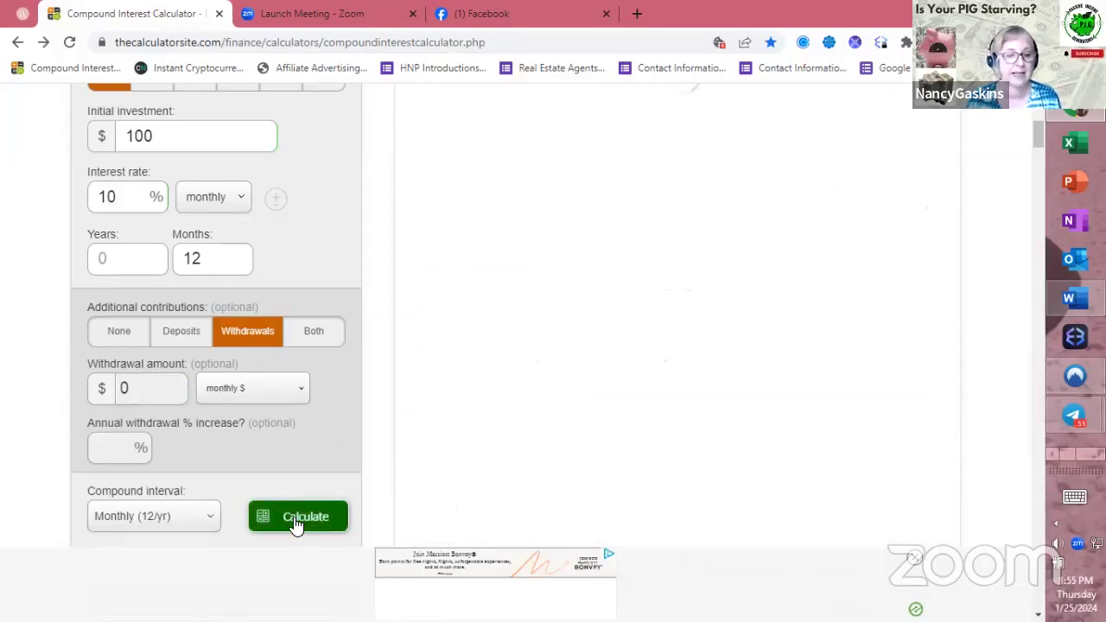
pyautogui.scroll(-3, 617, 427)
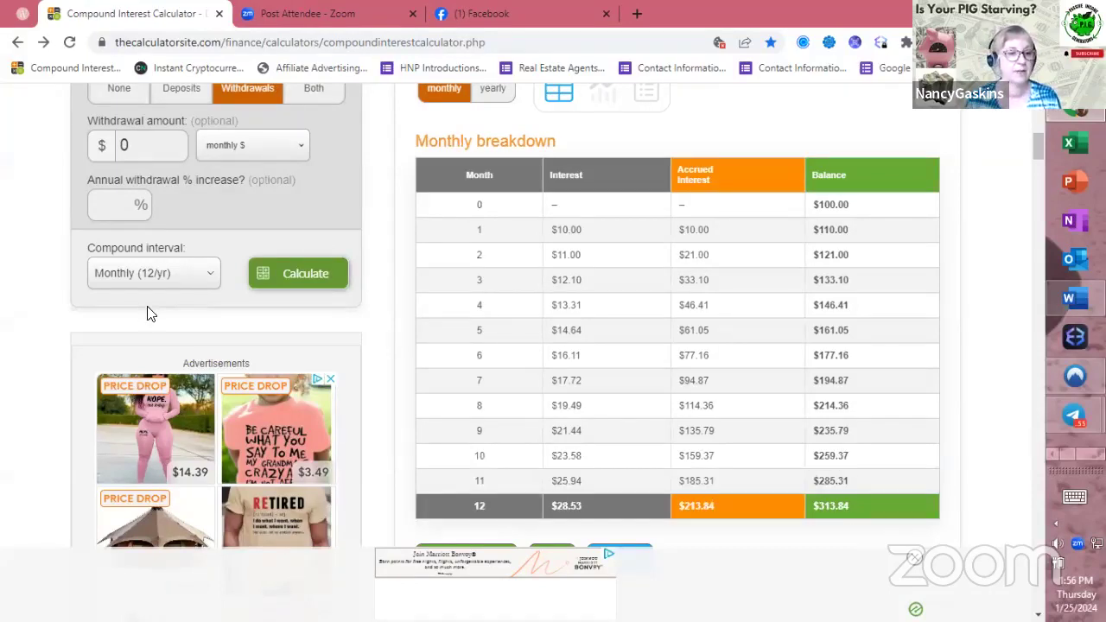
# - Set the withdrawal amount back to 10 and recalculate, holding each monthly balance at $100.00
pyautogui.scroll(2, 53, 298)
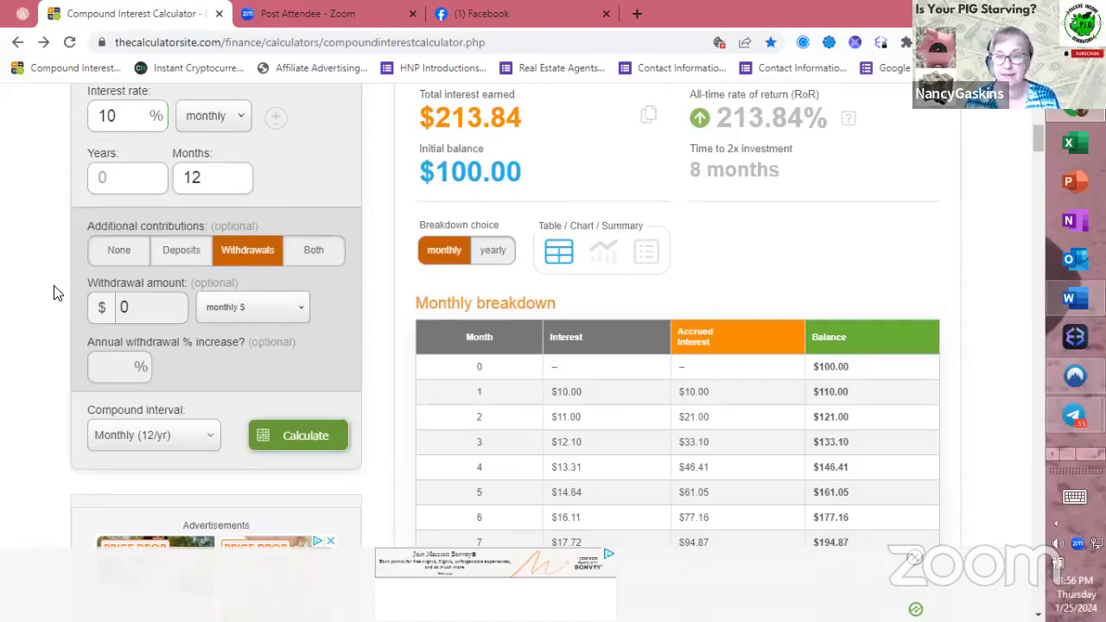
pyautogui.scroll(-1, 54, 293)
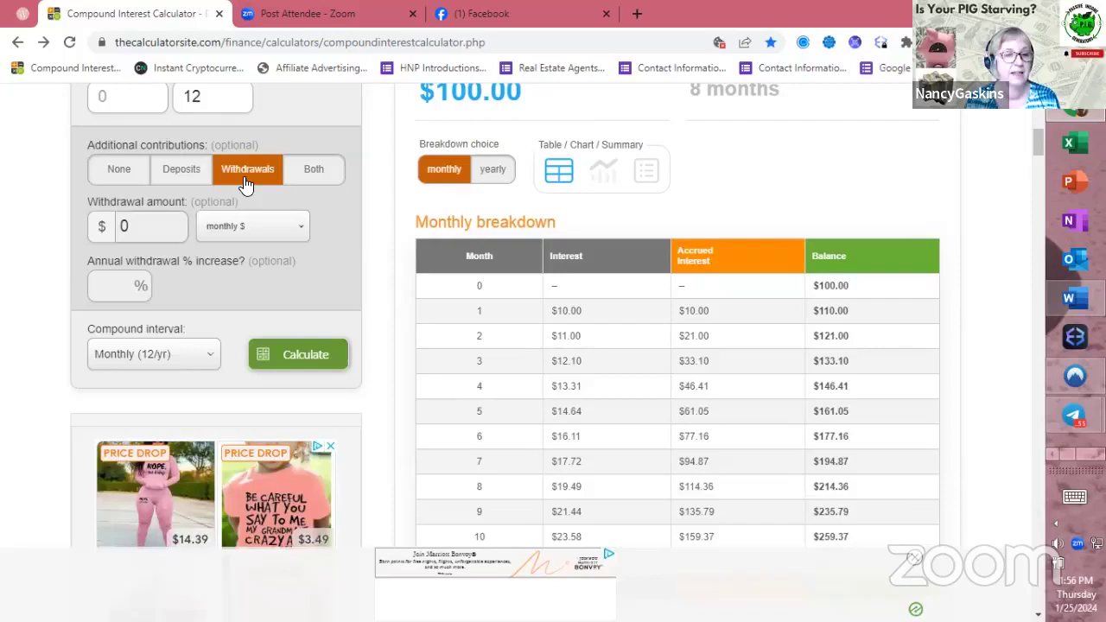
pyautogui.click(137, 229)
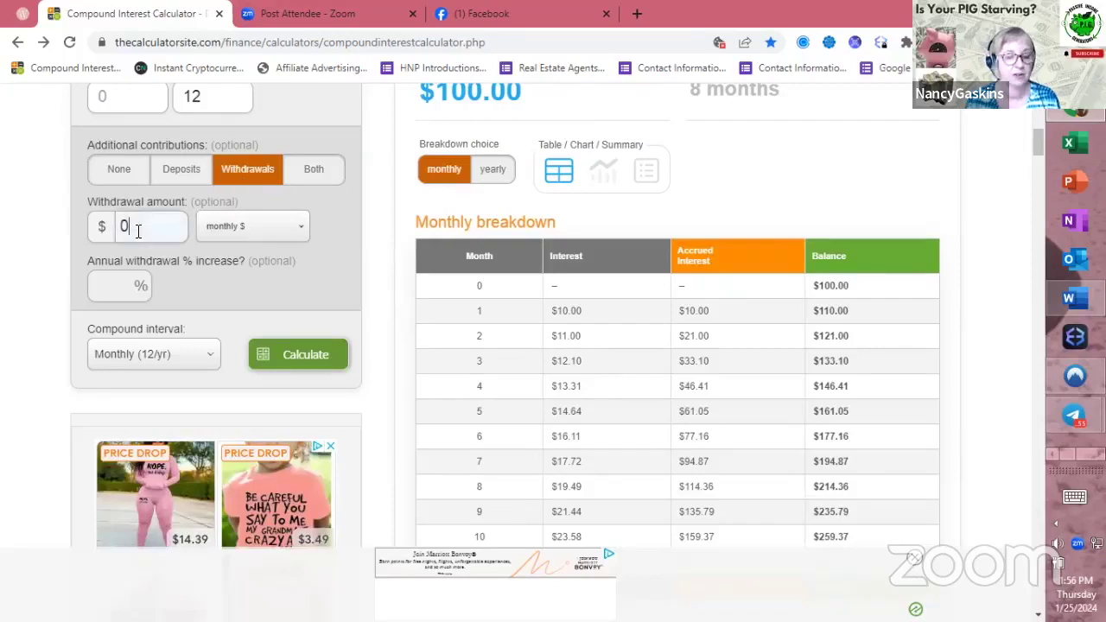
pyautogui.press('BackSpace')
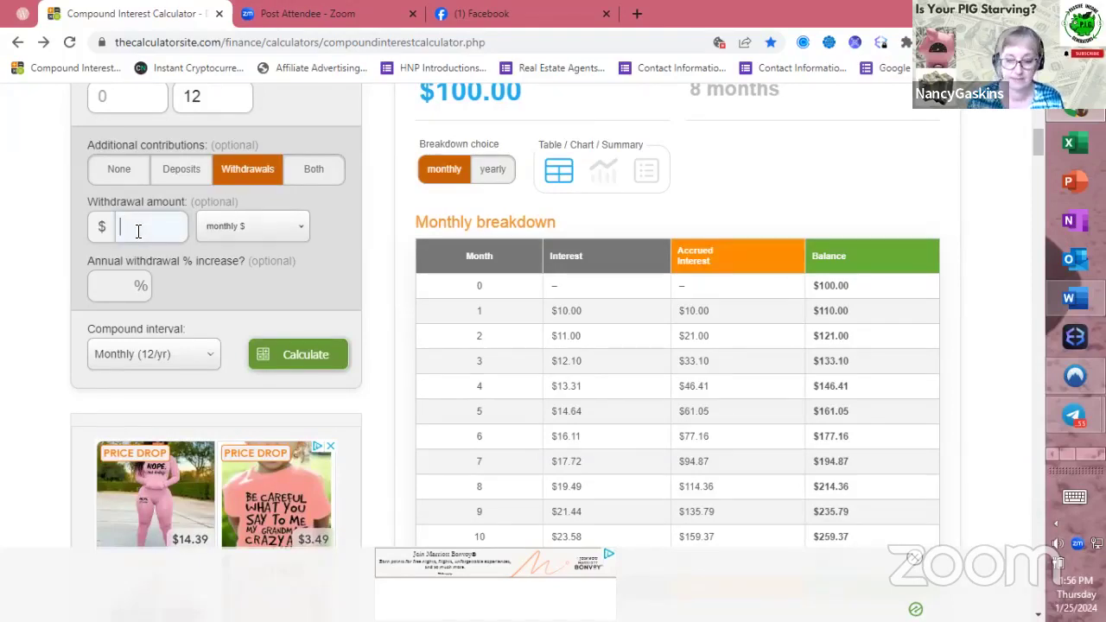
pyautogui.write('10')
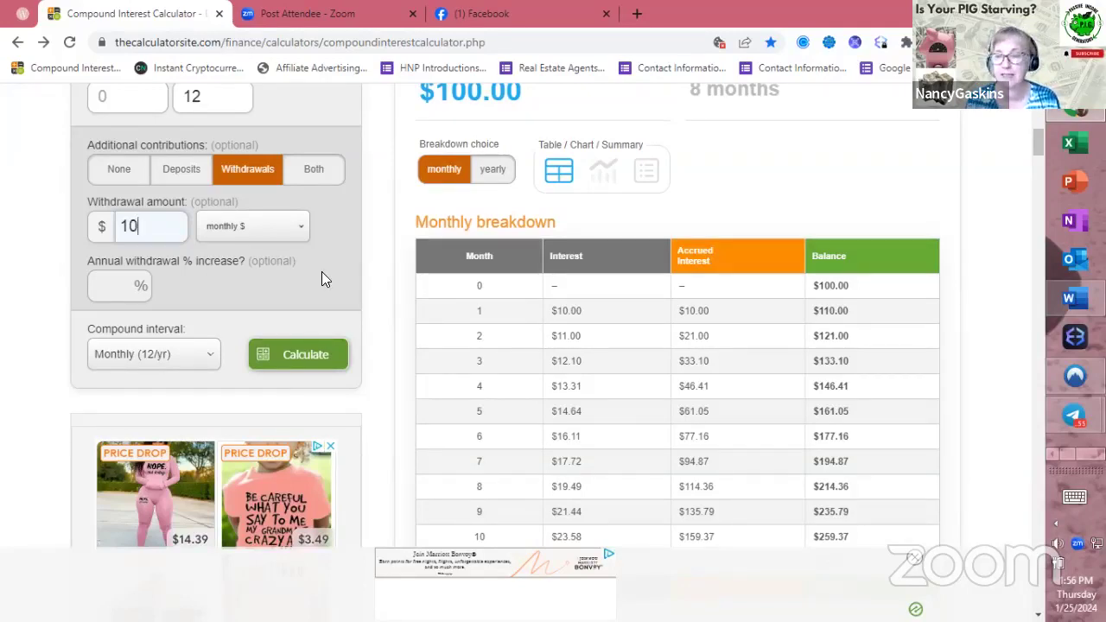
pyautogui.click(305, 357)
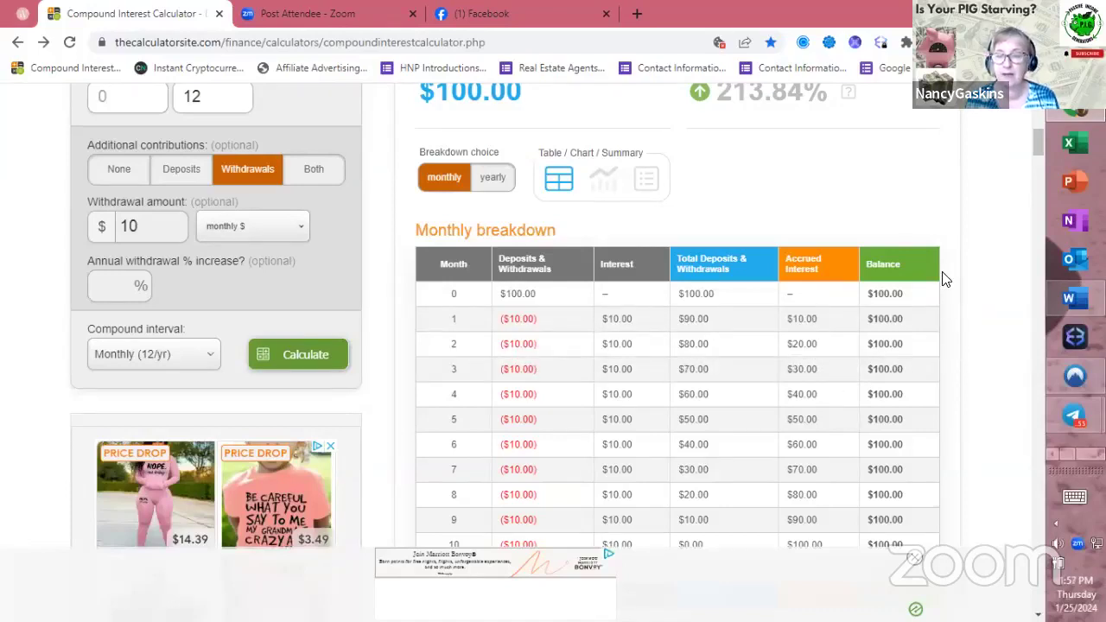
# - Replace the $10 withdrawal amount with 30 and show the 'monthly $' frequency choices
pyautogui.scroll(-1, 944, 278)
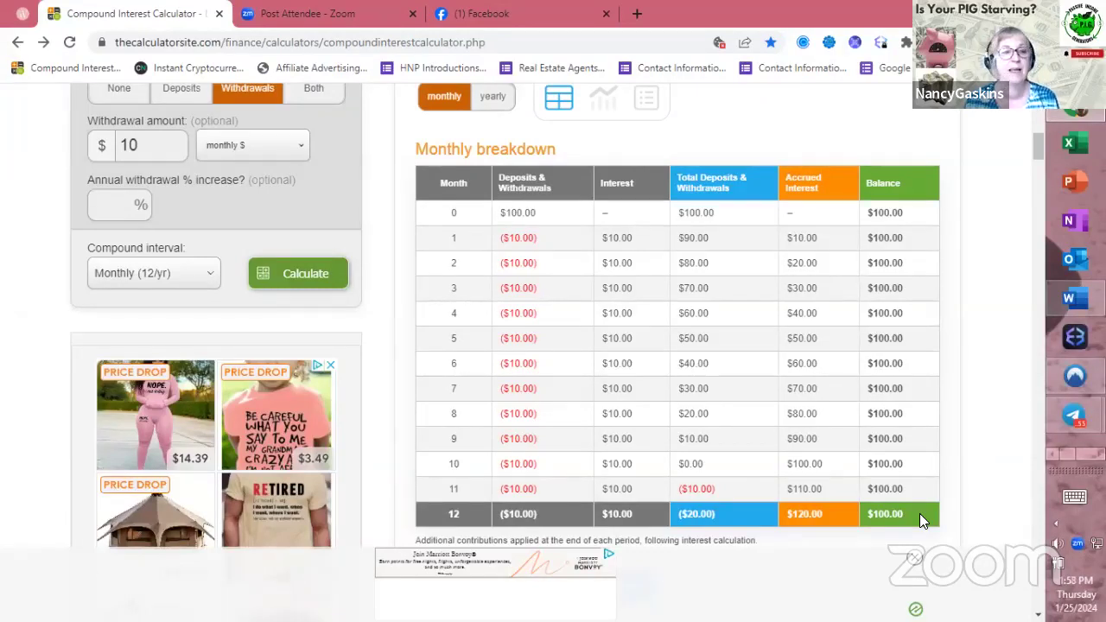
pyautogui.doubleClick(138, 144)
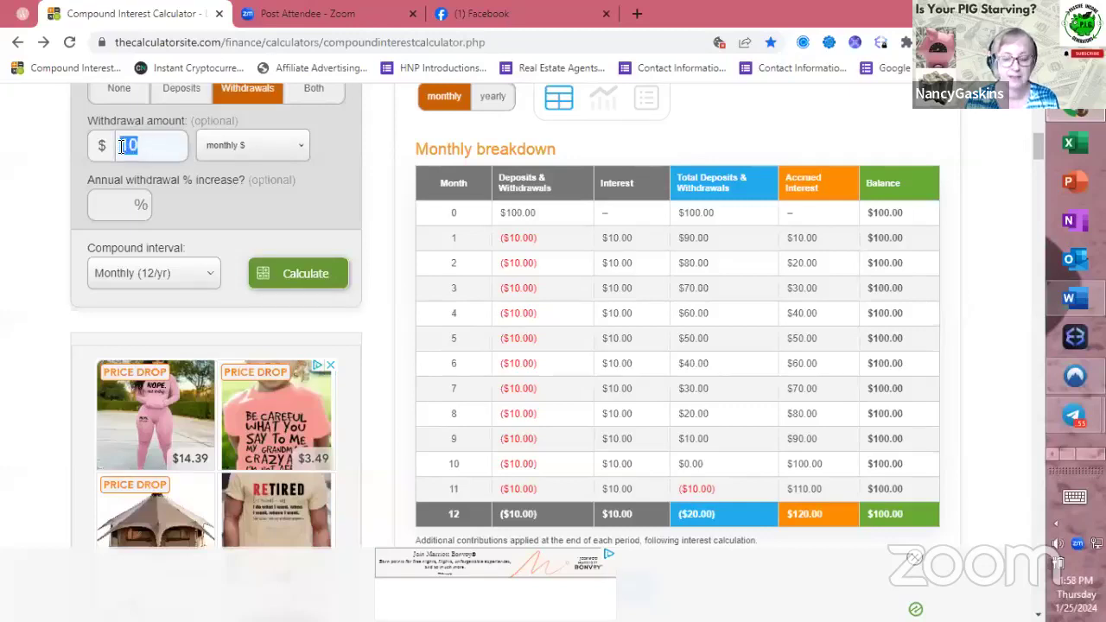
pyautogui.write('30')
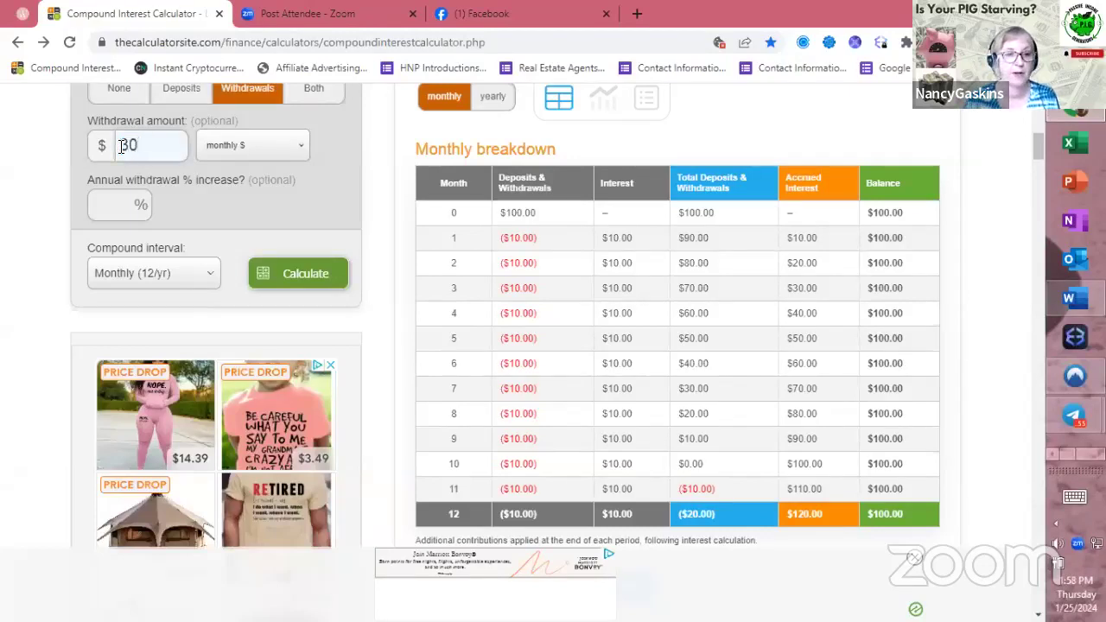
pyautogui.click(296, 149)
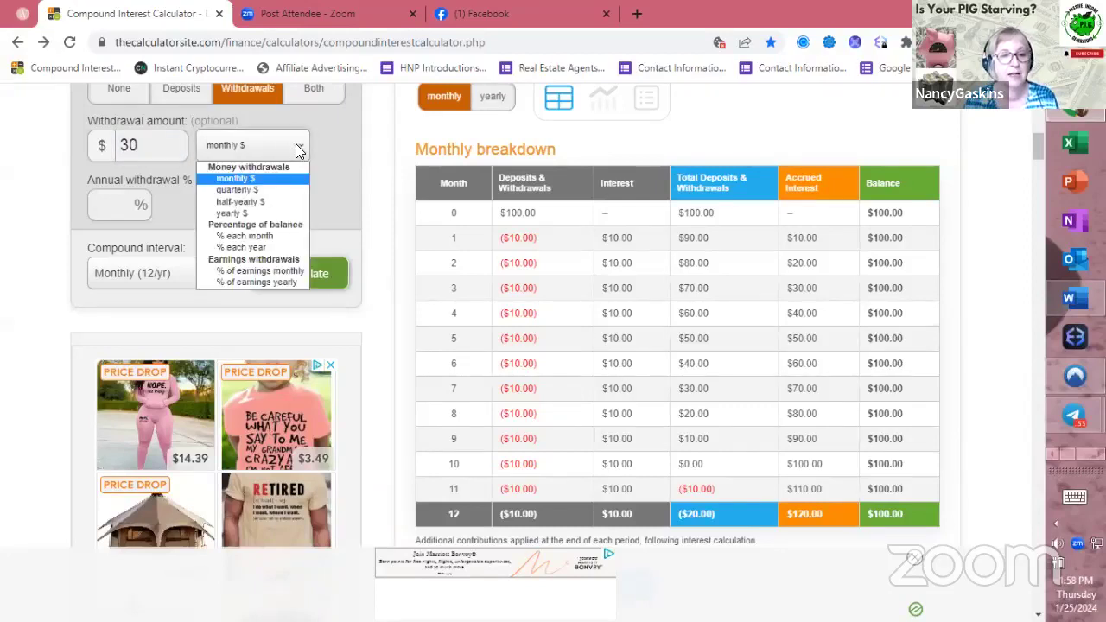
# - Choose 'quarterly $' withdrawals and recalculate, ending at a $120.03 balance
pyautogui.click(251, 190)
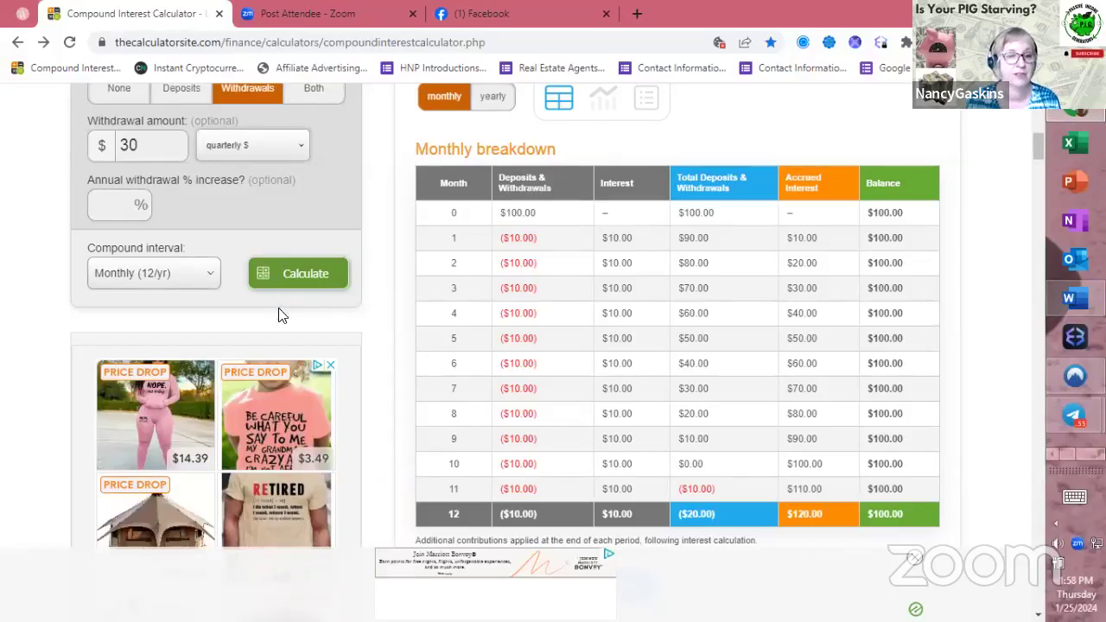
pyautogui.click(297, 275)
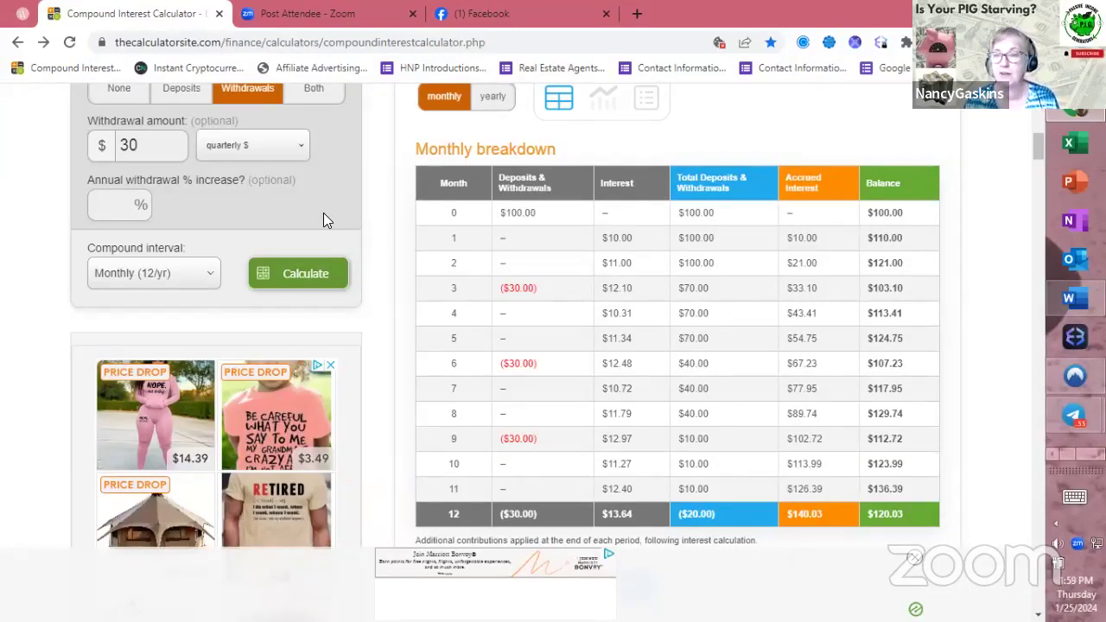
# - Change the withdrawal to $60 'half-yearly $' and recalculate, dropping month 6 to $117.16
pyautogui.scroll(1, 323, 214)
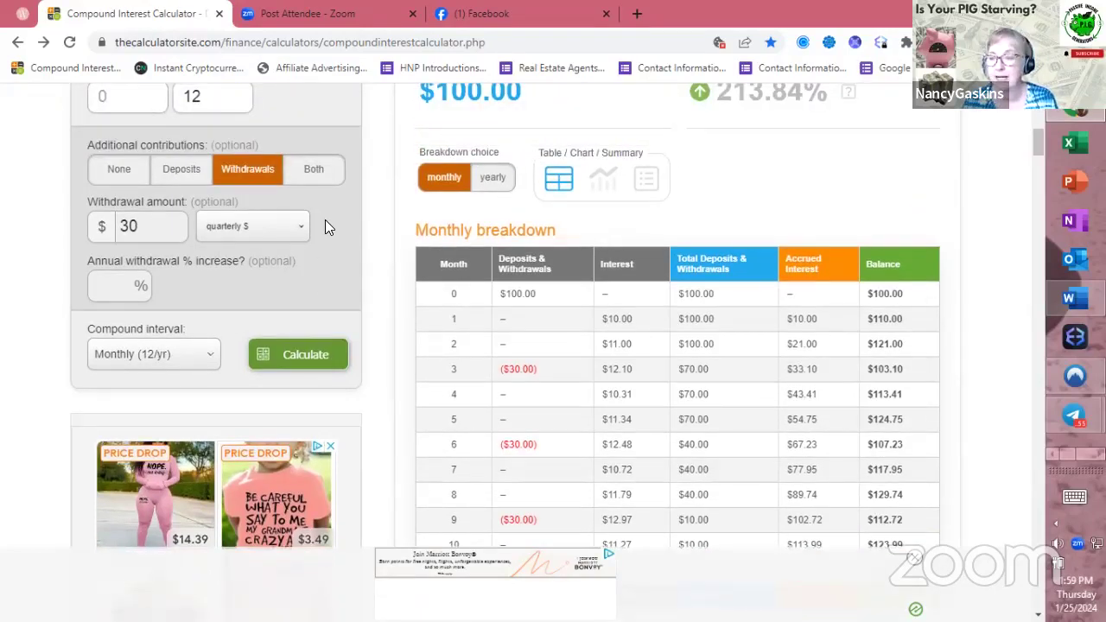
pyautogui.click(134, 228)
pyautogui.moveTo(134, 228); pyautogui.dragTo(118, 229)
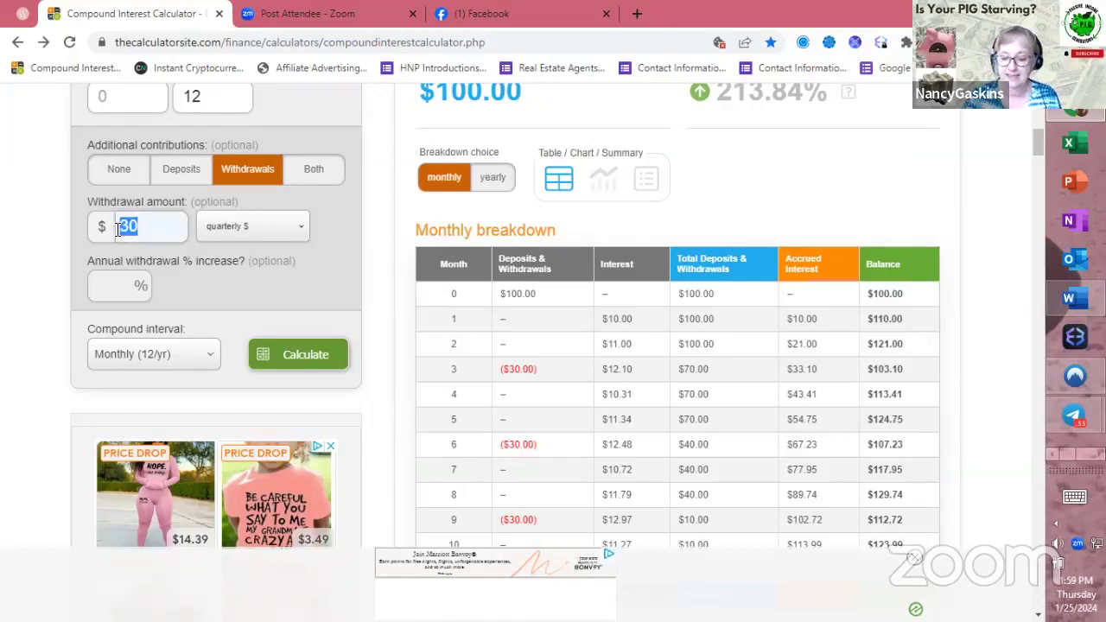
pyautogui.write('60')
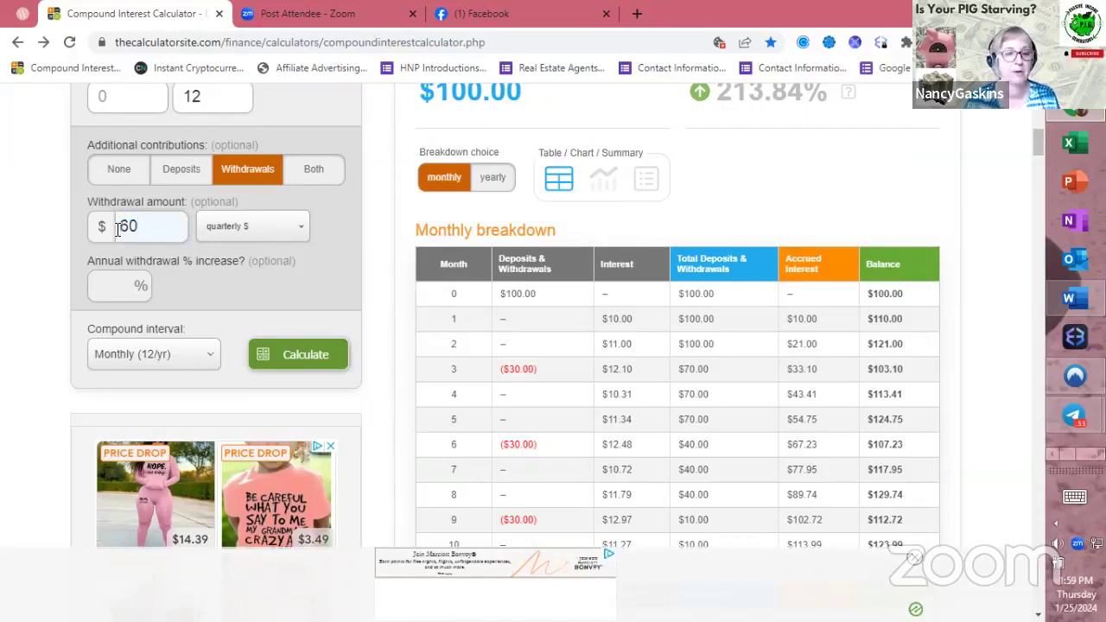
pyautogui.click(299, 228)
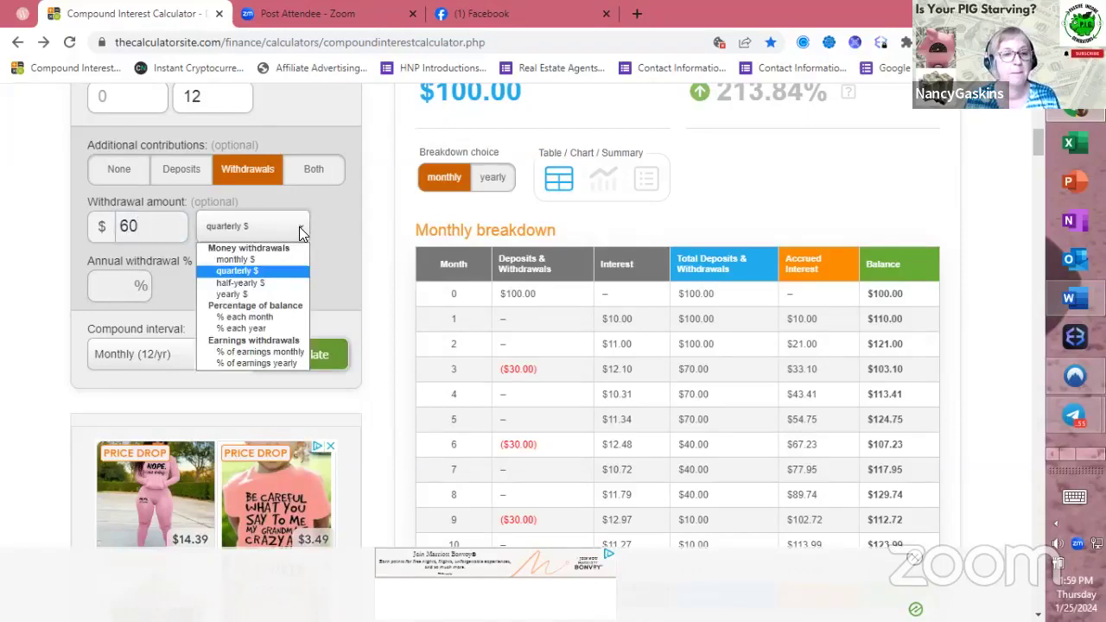
pyautogui.click(247, 284)
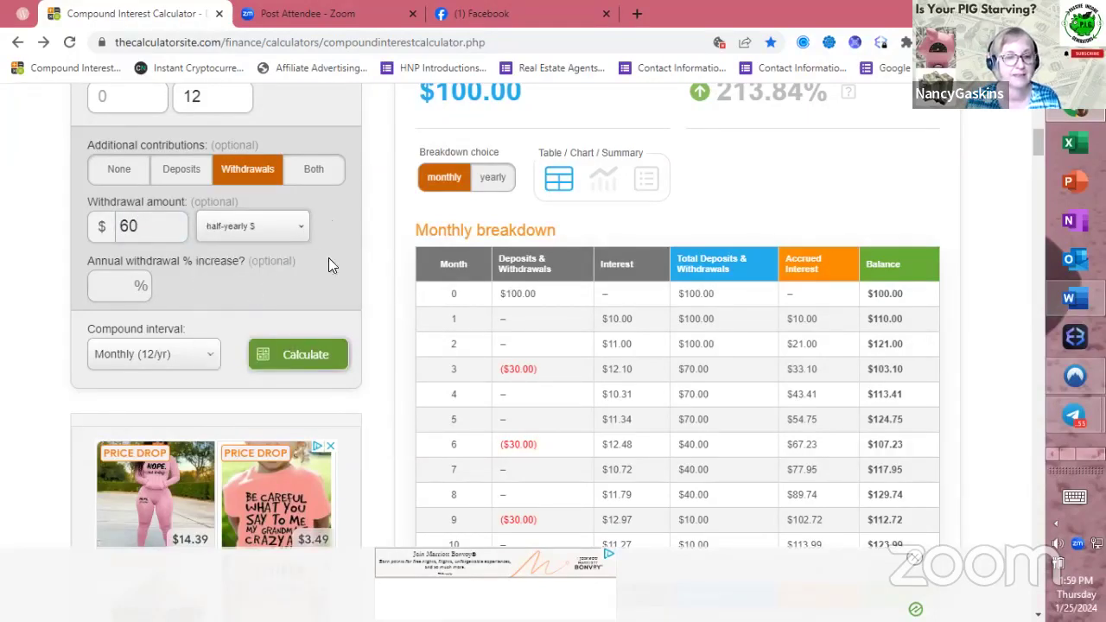
pyautogui.click(309, 357)
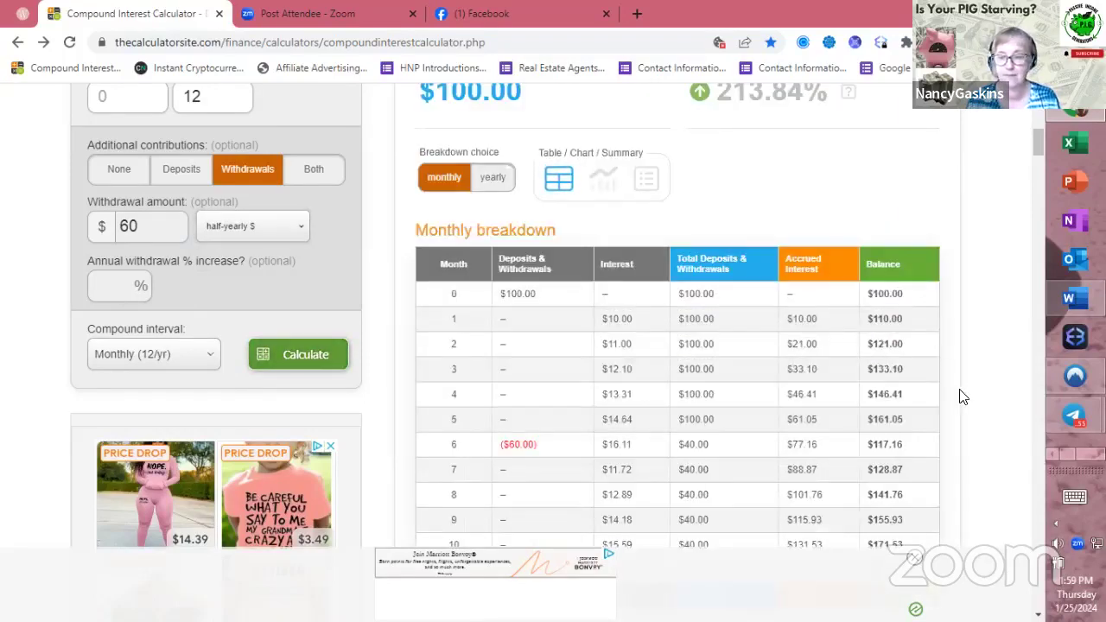
pyautogui.scroll(-1, 950, 392)
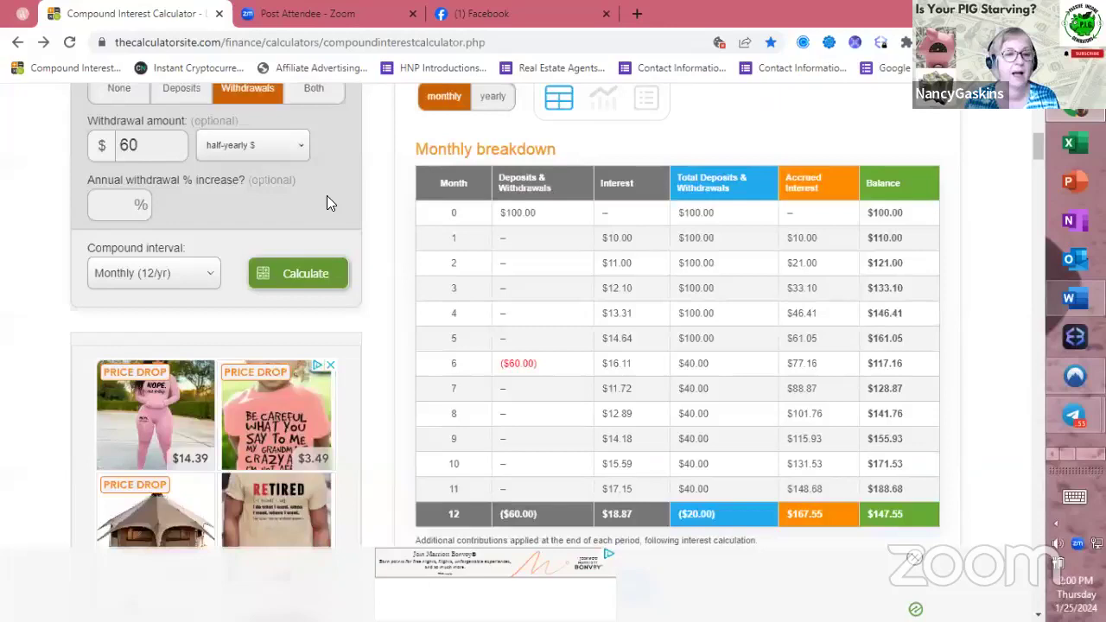
# - Change the withdrawal to $120 'yearly $' and recalculate, leaving $193.84 after 12 months
pyautogui.scroll(1, 327, 195)
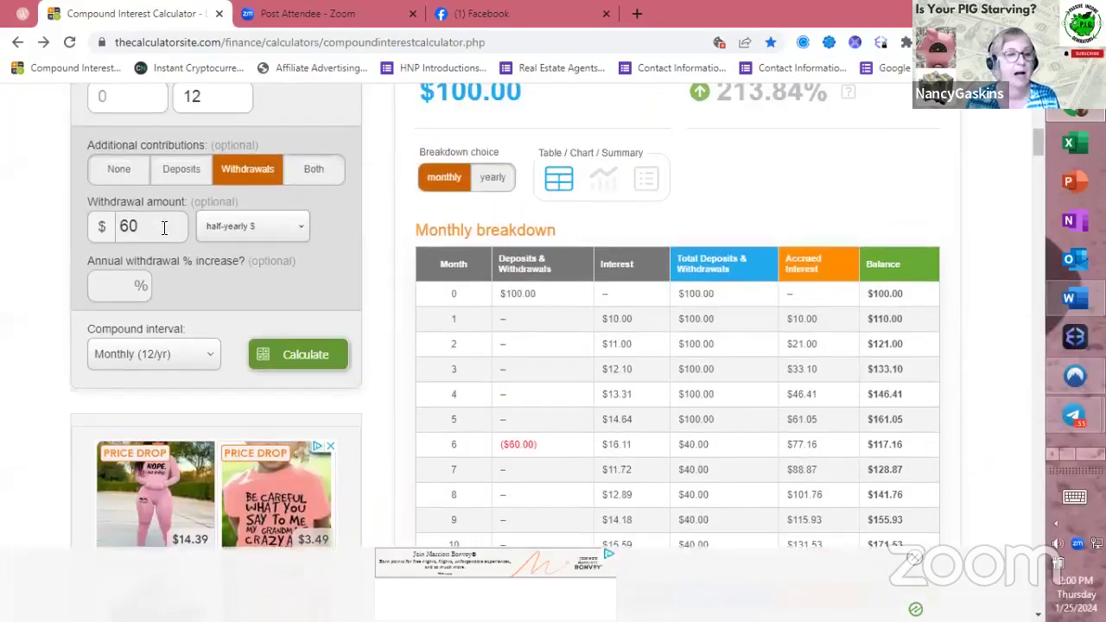
pyautogui.click(123, 226)
pyautogui.doubleClick(120, 226)
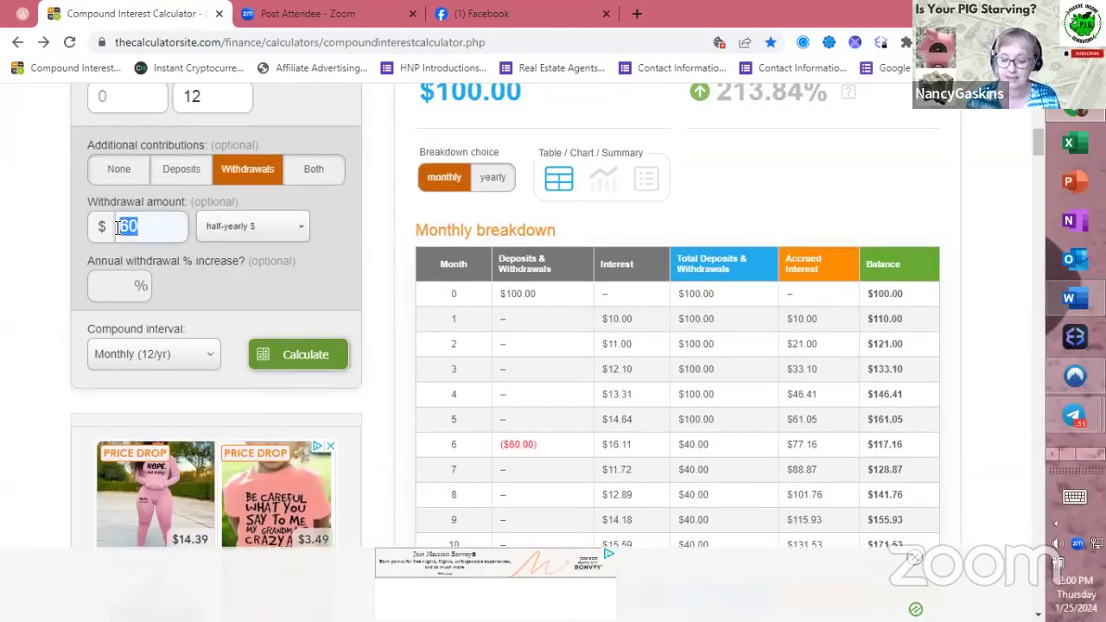
pyautogui.write('12')
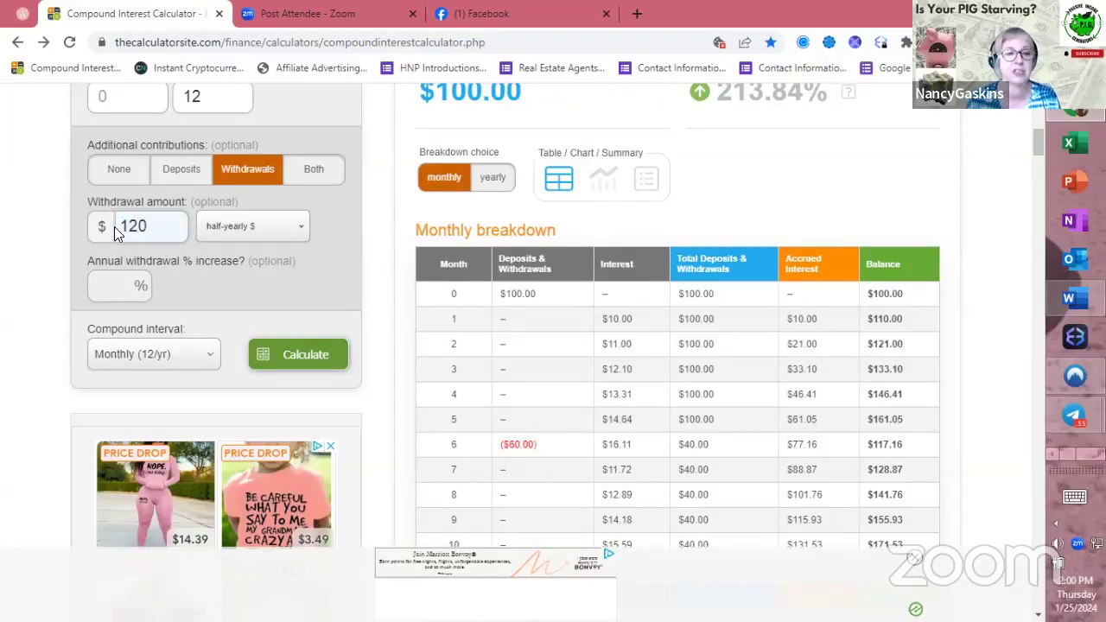
pyautogui.write('0')
pyautogui.click(297, 229)
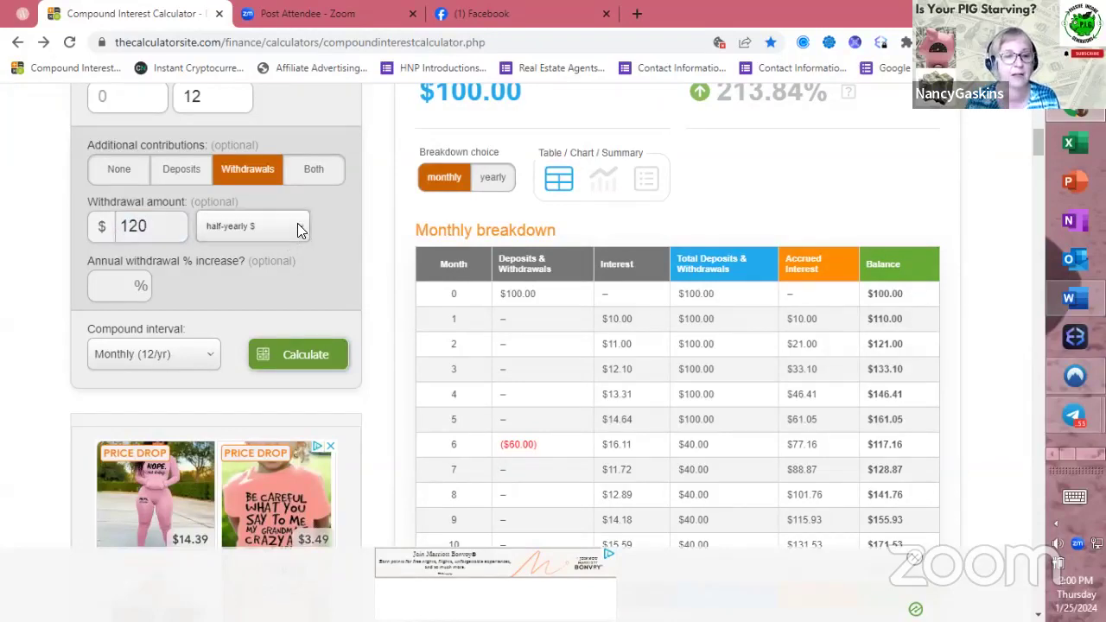
pyautogui.click(298, 229)
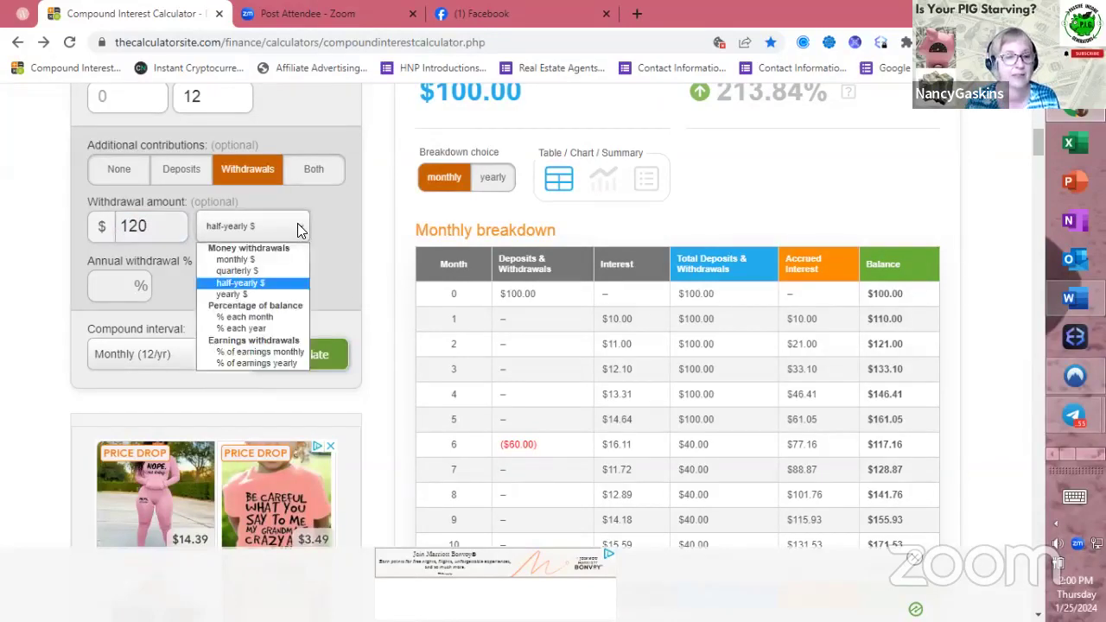
pyautogui.click(254, 295)
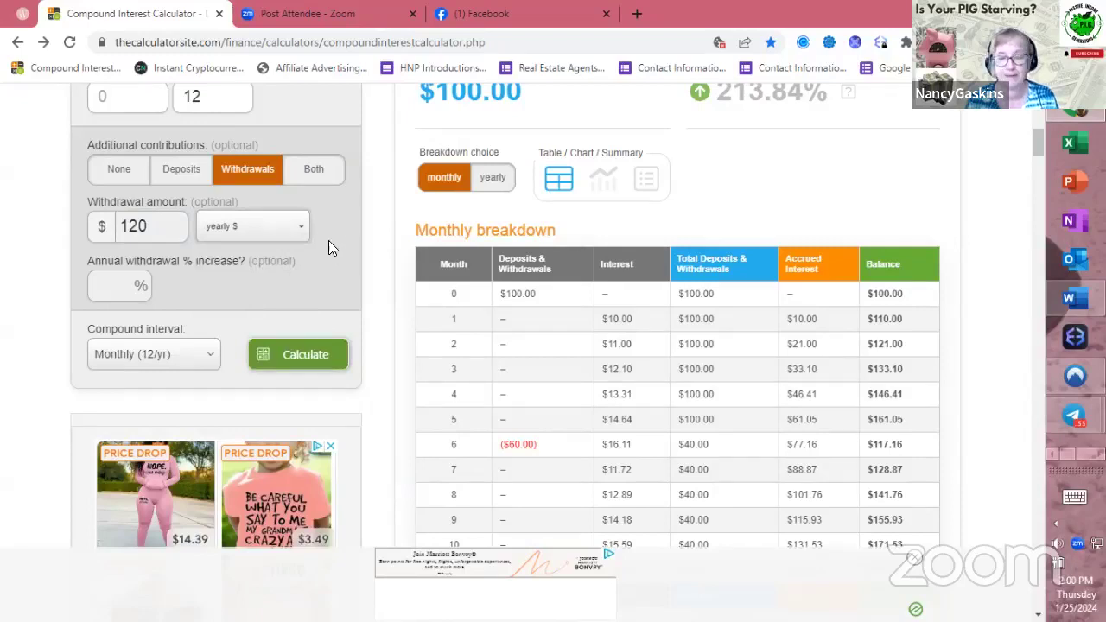
pyautogui.click(307, 356)
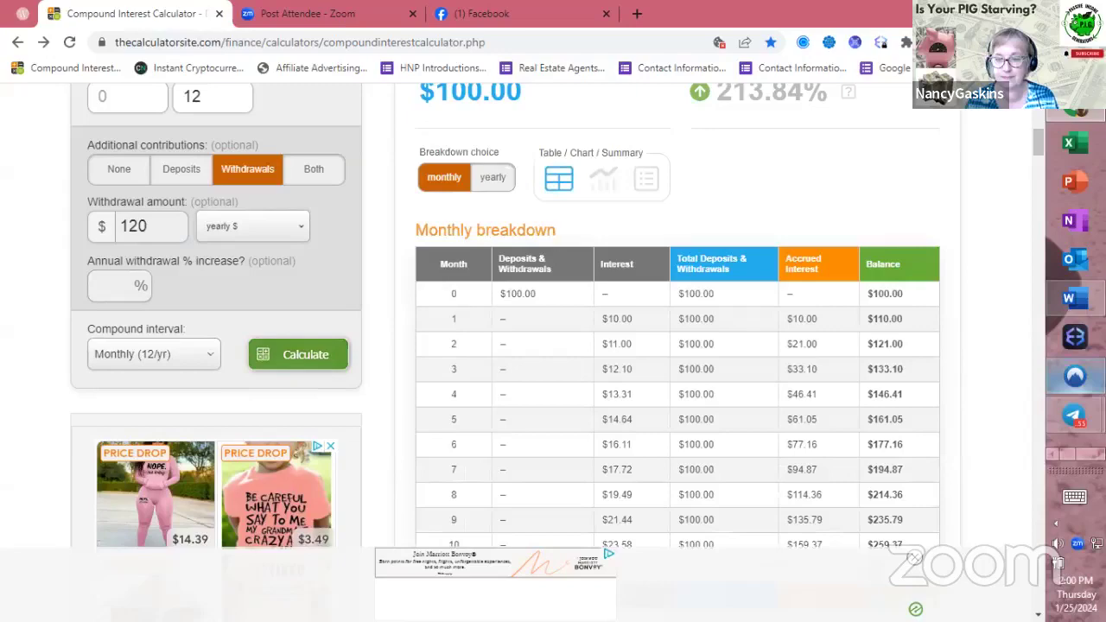
pyautogui.scroll(-3, 964, 353)
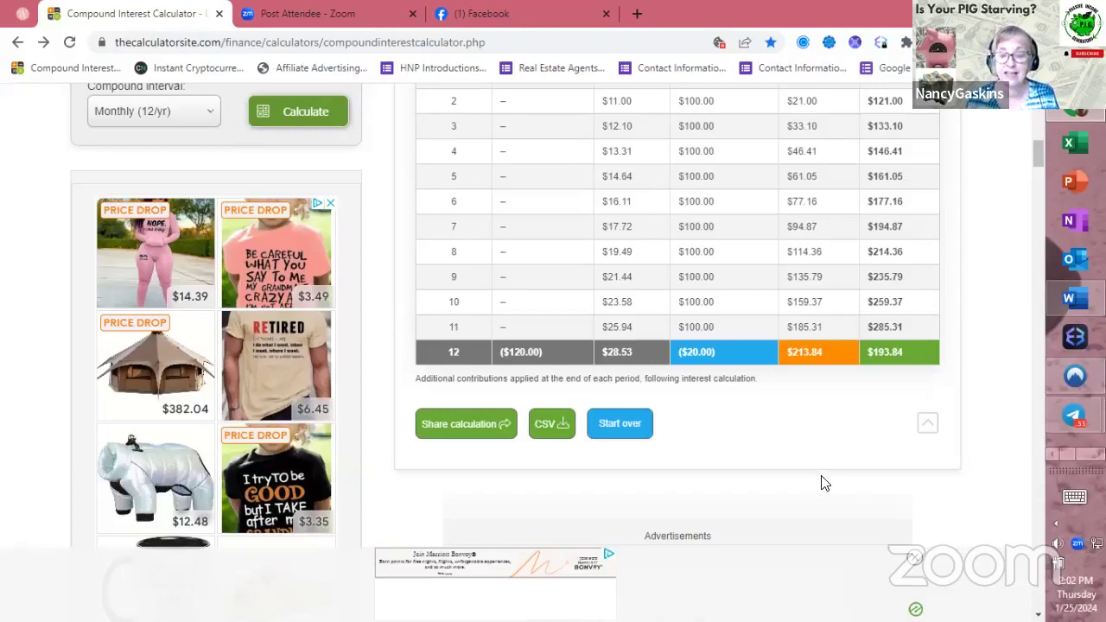
pyautogui.scroll(2, 821, 486)
pyautogui.scroll(-1, 812, 501)
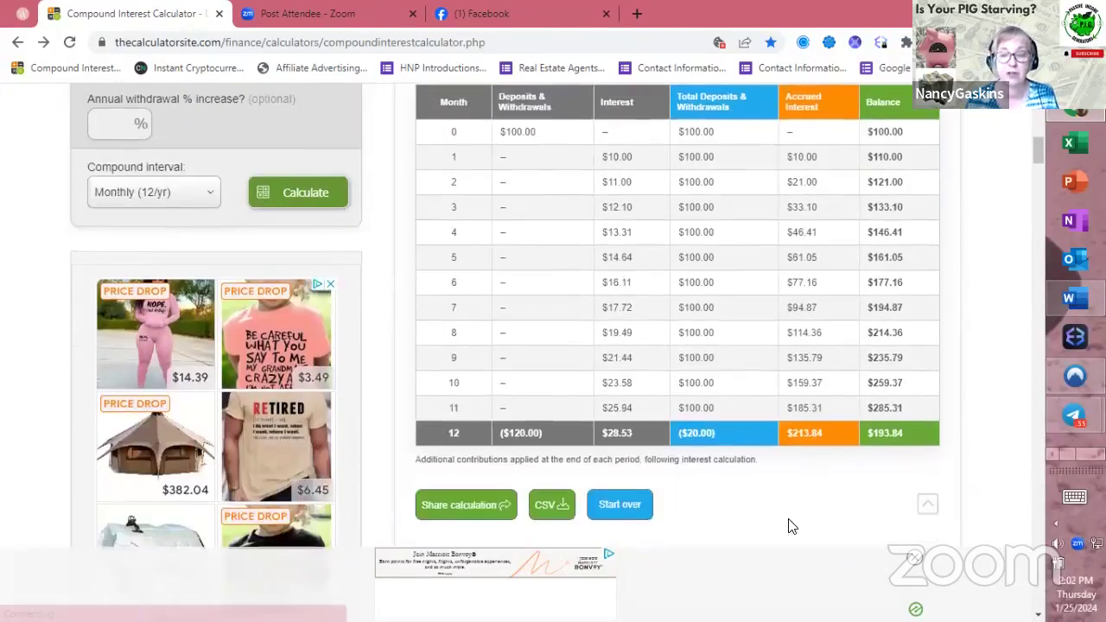
pyautogui.scroll(-1, 783, 528)
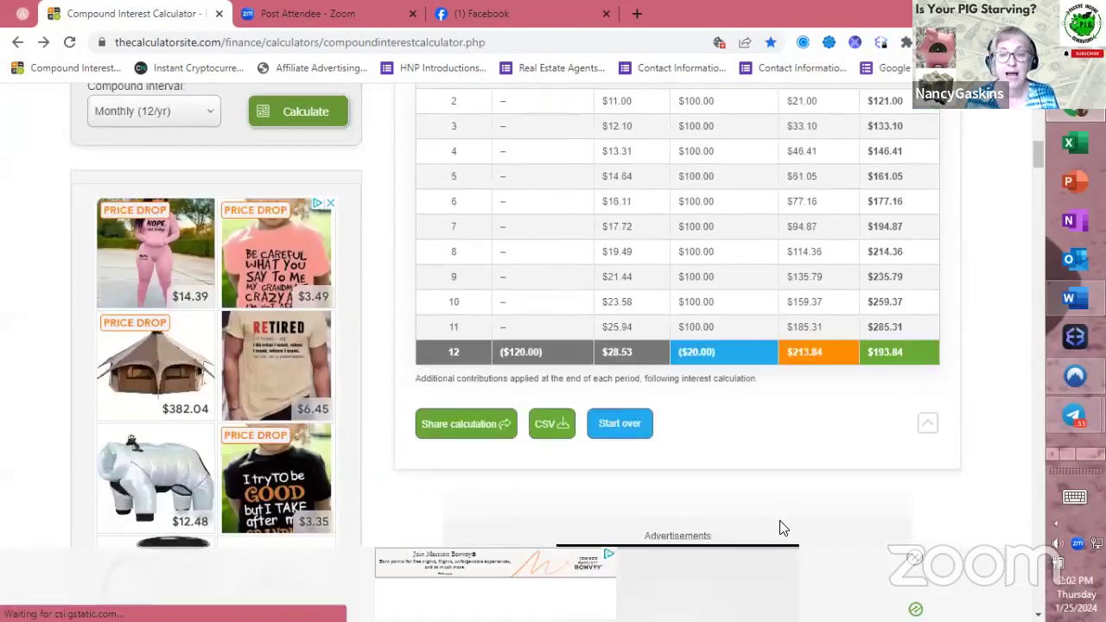